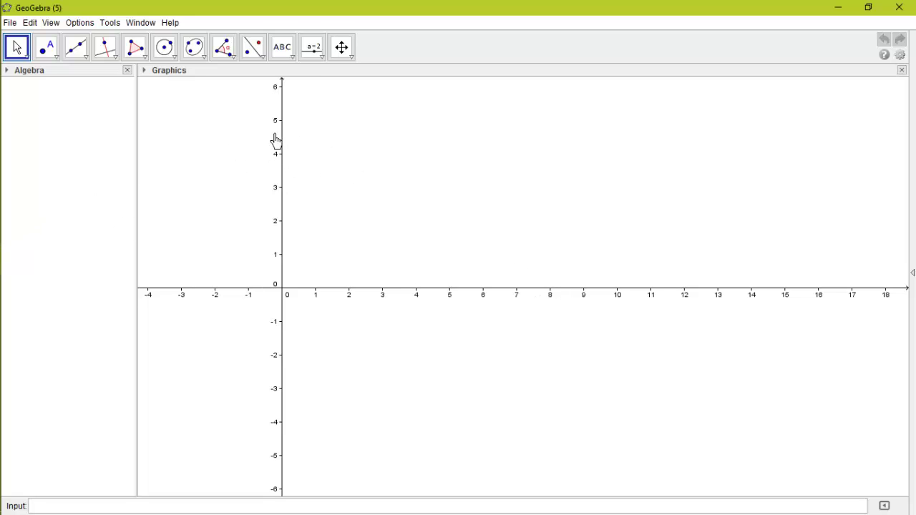
Turn off the Graphics view axes and close the Algebra panel for a full-width blank canvas.
right_click(323, 162)
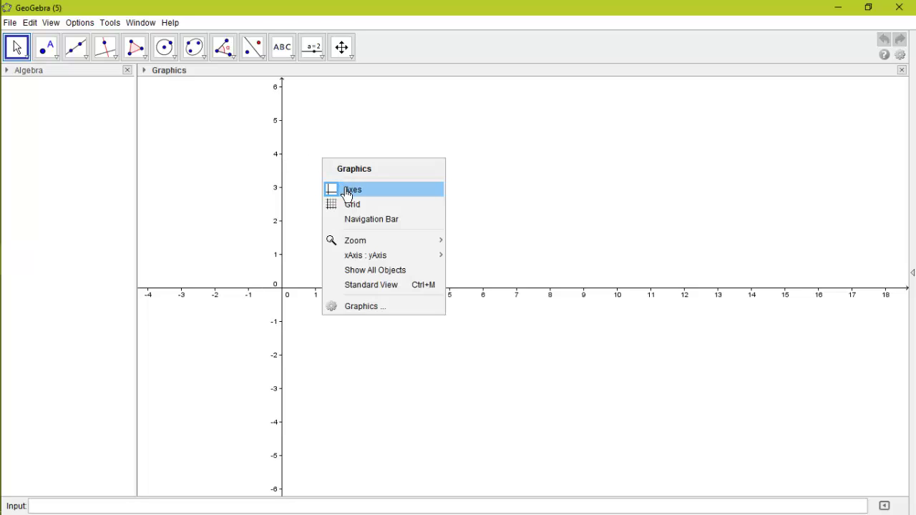
click(347, 189)
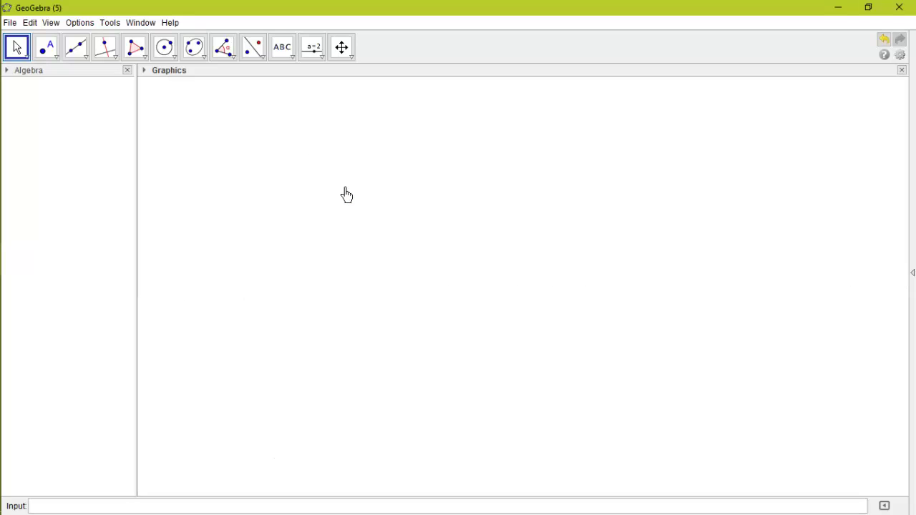
click(128, 70)
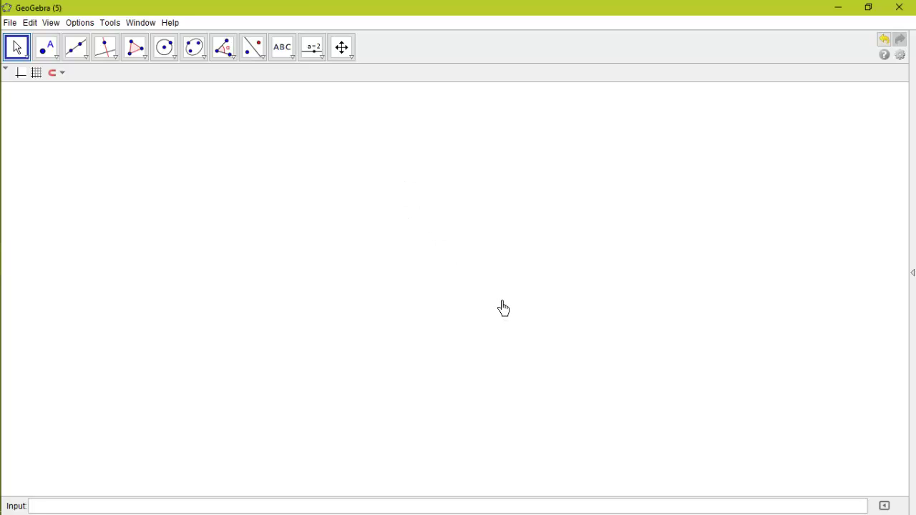
Create an integer slider n with minimum 3, maximum 10 and increment 1.
click(311, 50)
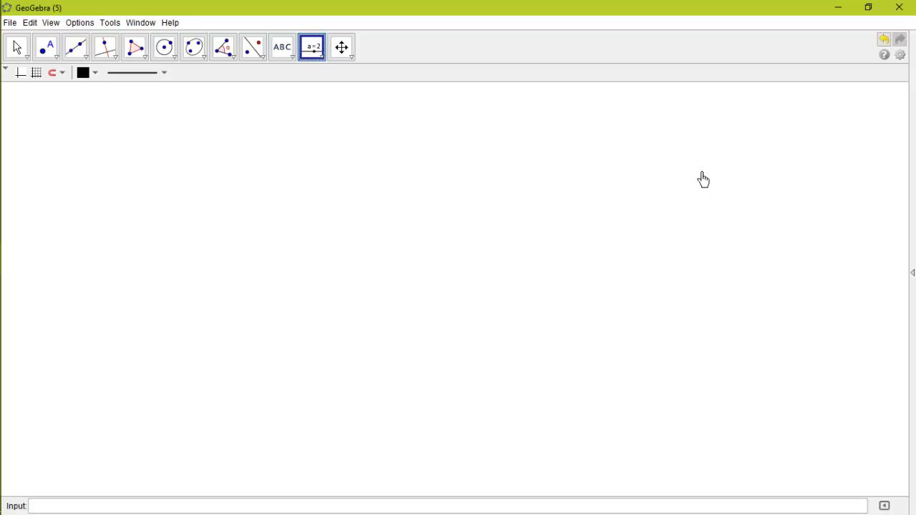
click(731, 137)
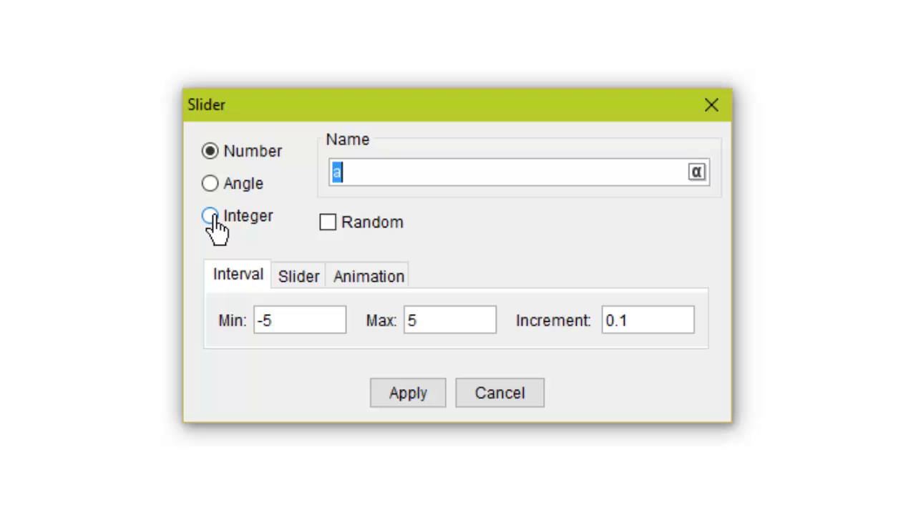
click(210, 218)
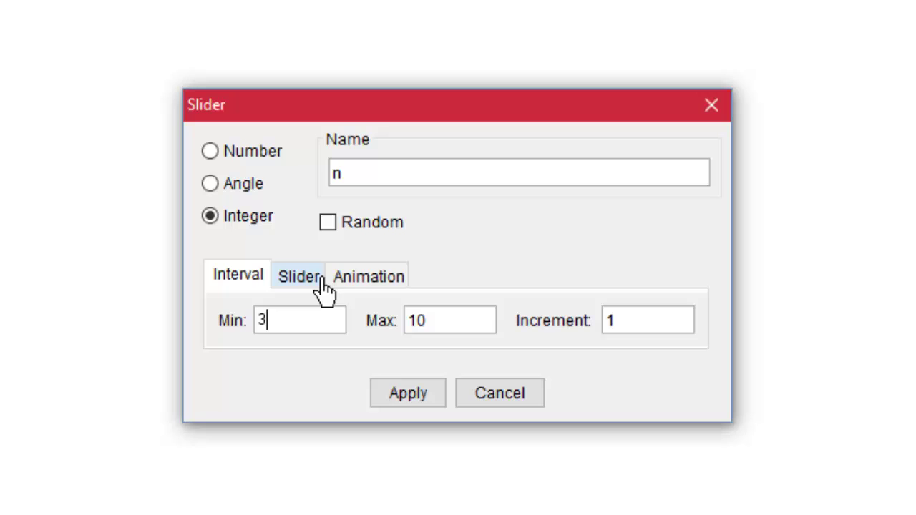
click(408, 395)
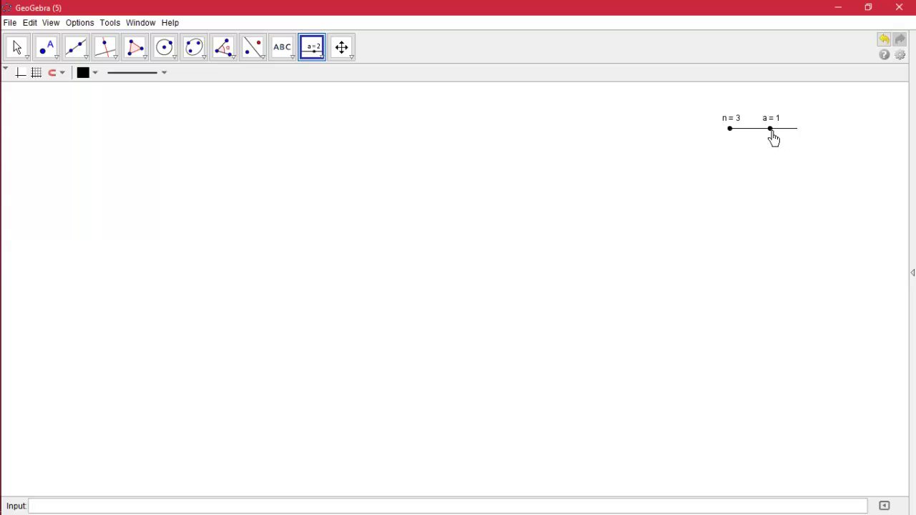
Undo a stray slider change, then drag slider n across its full 3–10 range.
mouse_move(771, 135)
mouse_down()
mouse_move(803, 134)
mouse_move(780, 135)
mouse_up()
key(ctrl+z)
drag(730, 137, 795, 139)
Draw a regular polygon on points A and B with n vertices, currently a decagon.
click(144, 60)
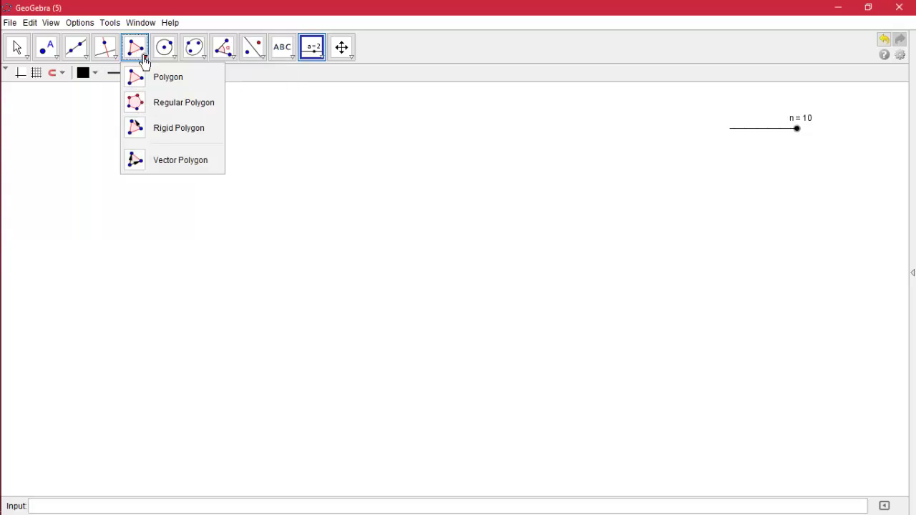
click(156, 113)
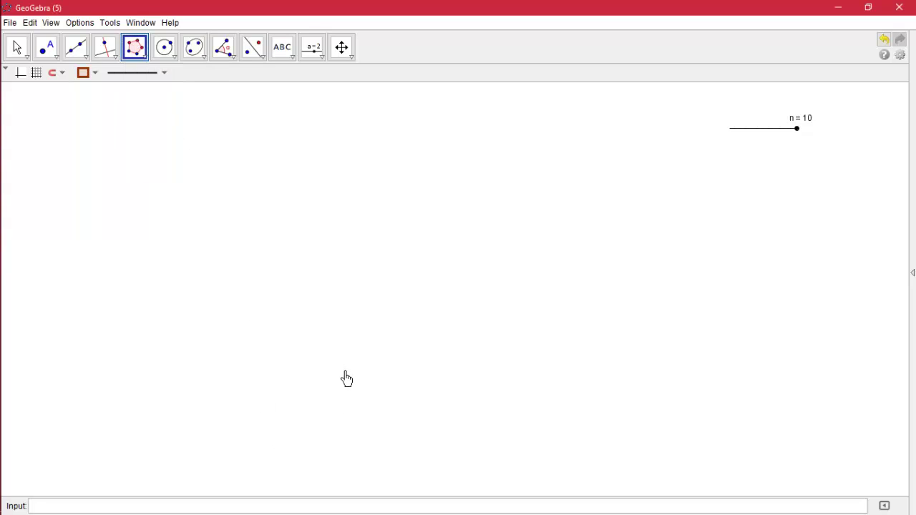
click(274, 363)
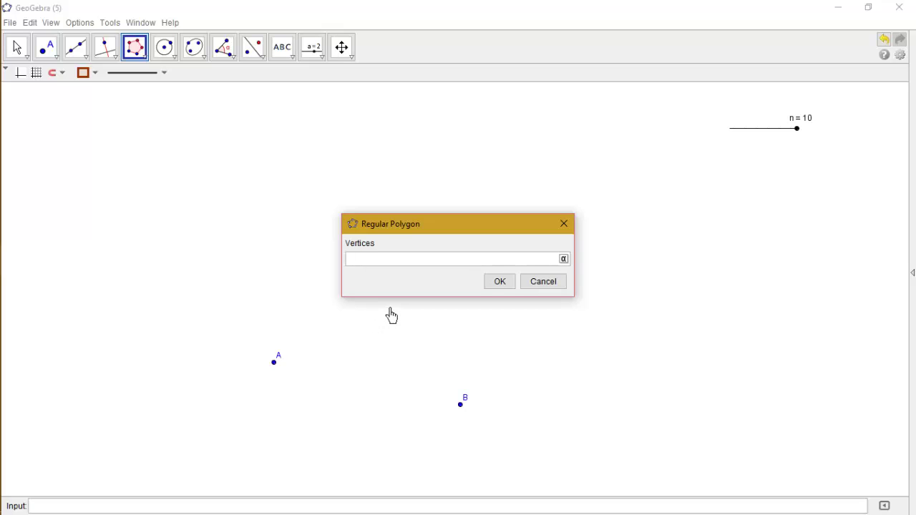
click(499, 284)
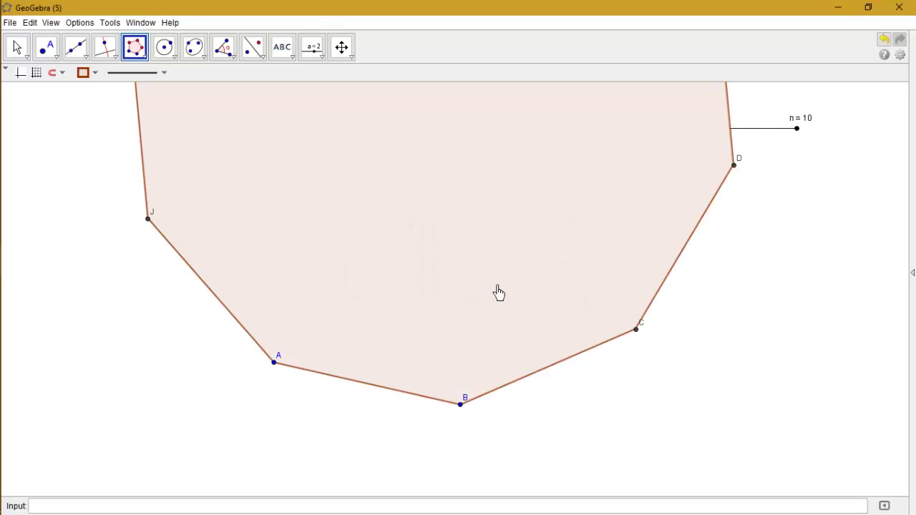
Drag slider n to 3 for a triangle and back to 10, then pan the view down.
click(19, 47)
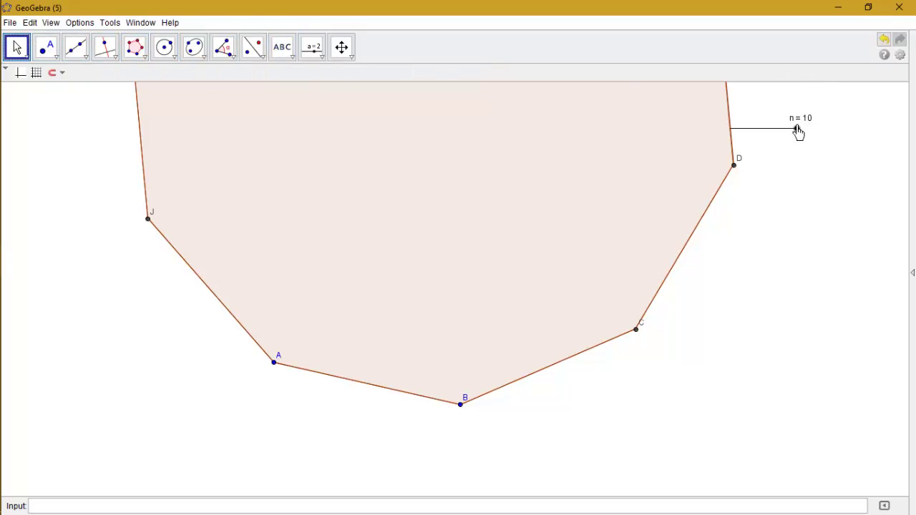
drag(798, 134, 716, 142)
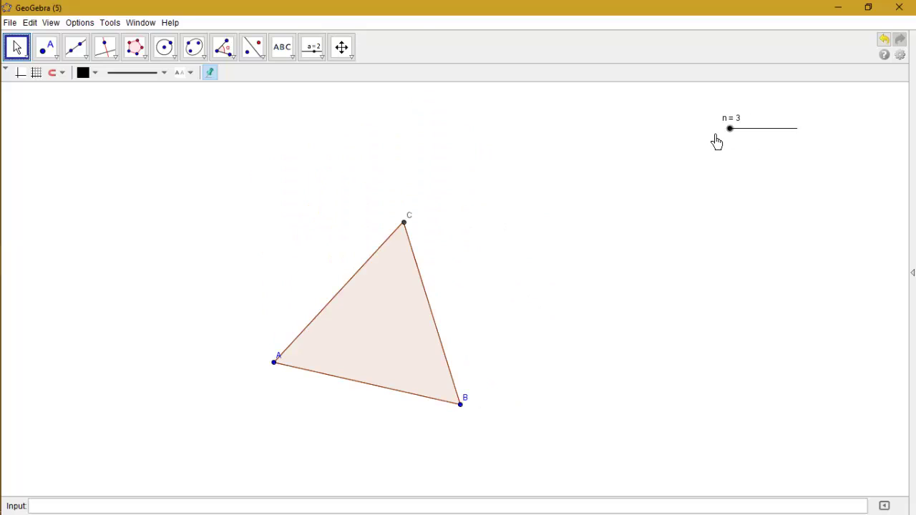
click(11, 46)
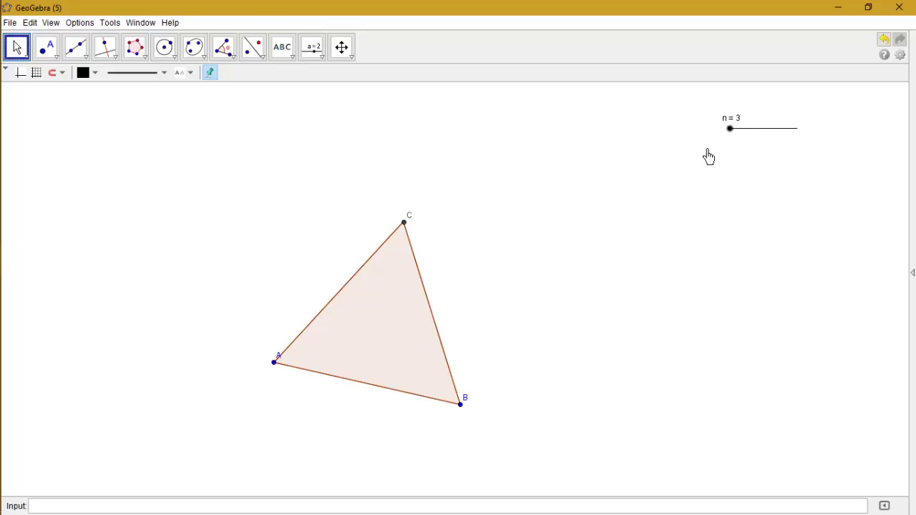
drag(730, 133, 819, 132)
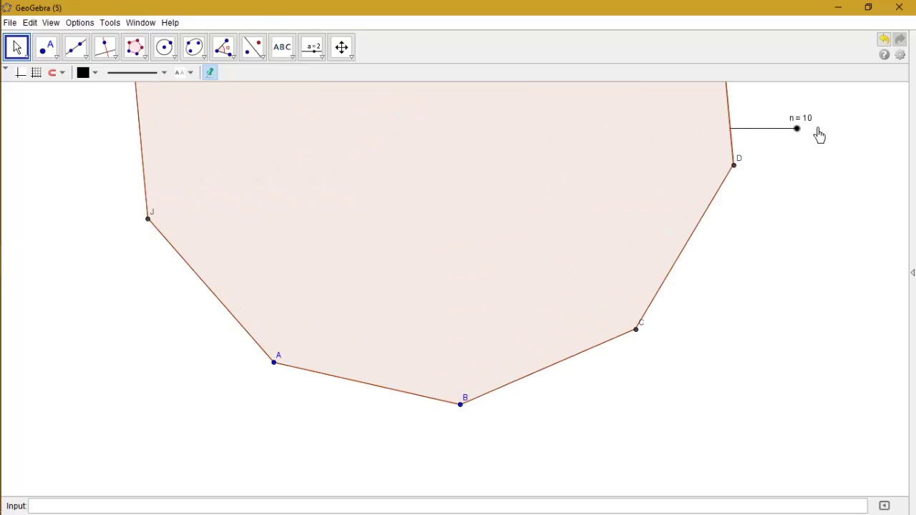
click(341, 48)
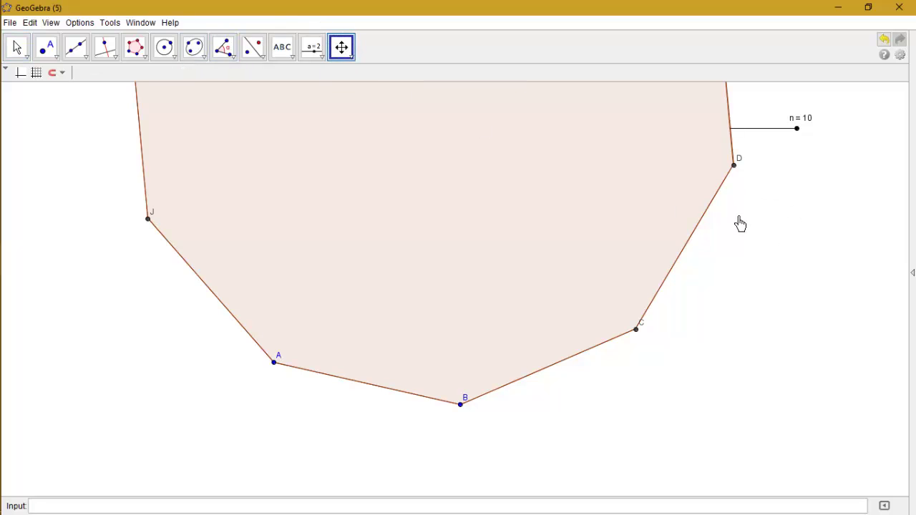
drag(740, 223, 709, 323)
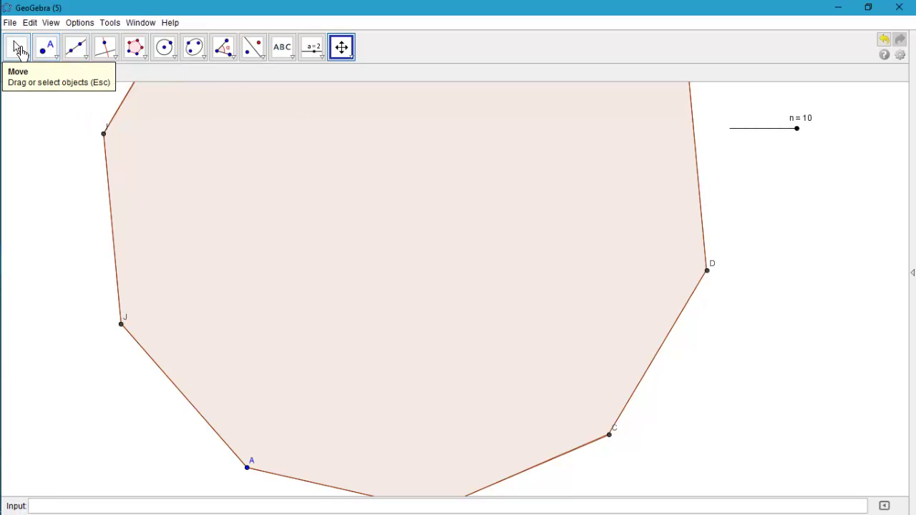
Delete the oversized polygon along with its extra vertices.
click(20, 50)
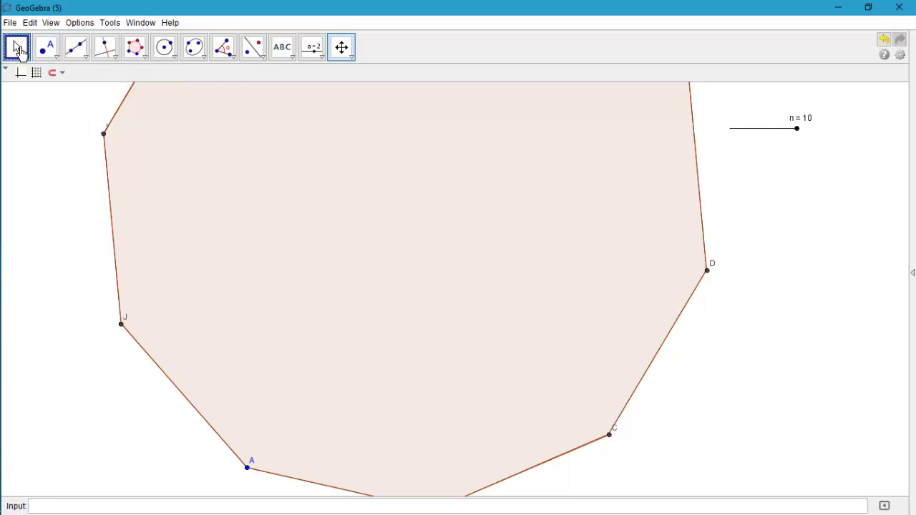
click(695, 117)
key(Delete)
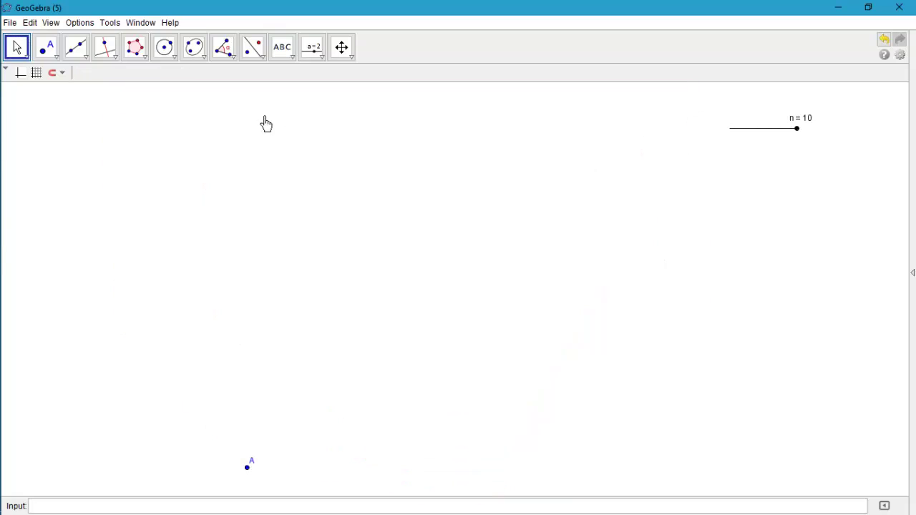
Draw a smaller regular polygon on A and a nearby new point C with n vertices.
click(134, 50)
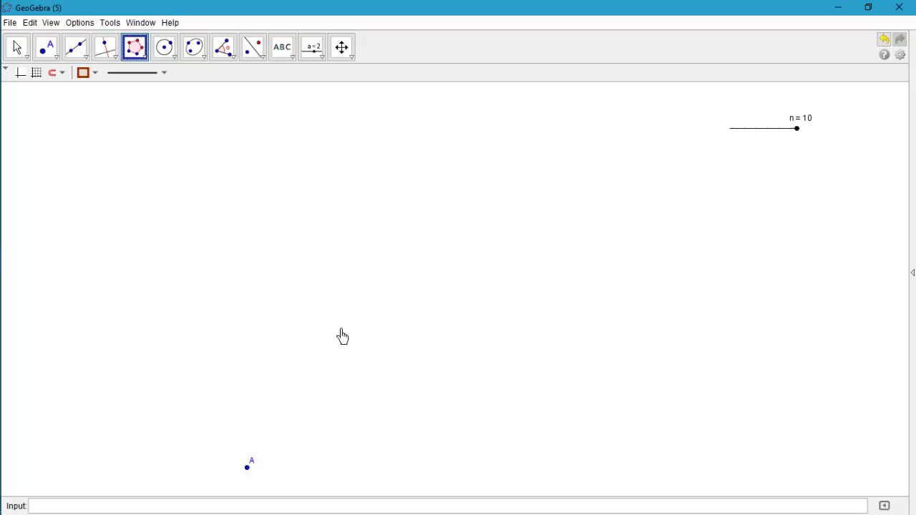
click(247, 469)
click(348, 480)
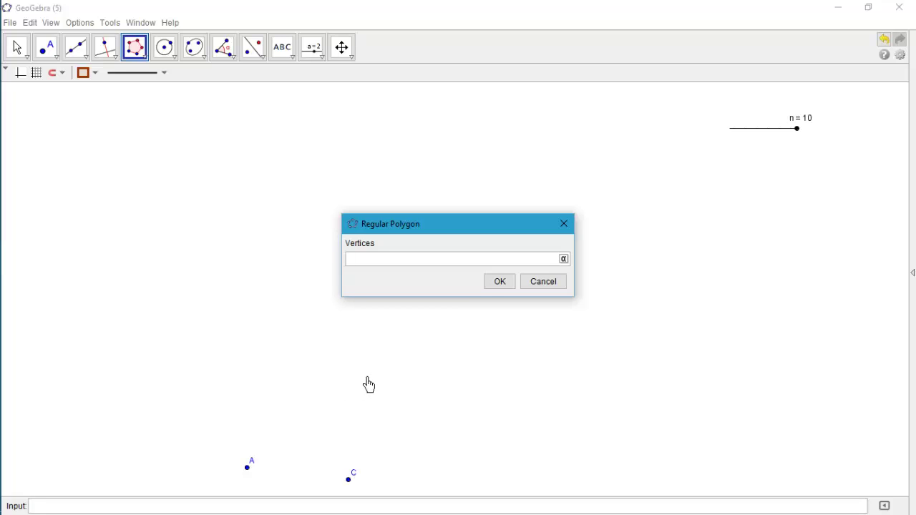
text(n)
click(505, 285)
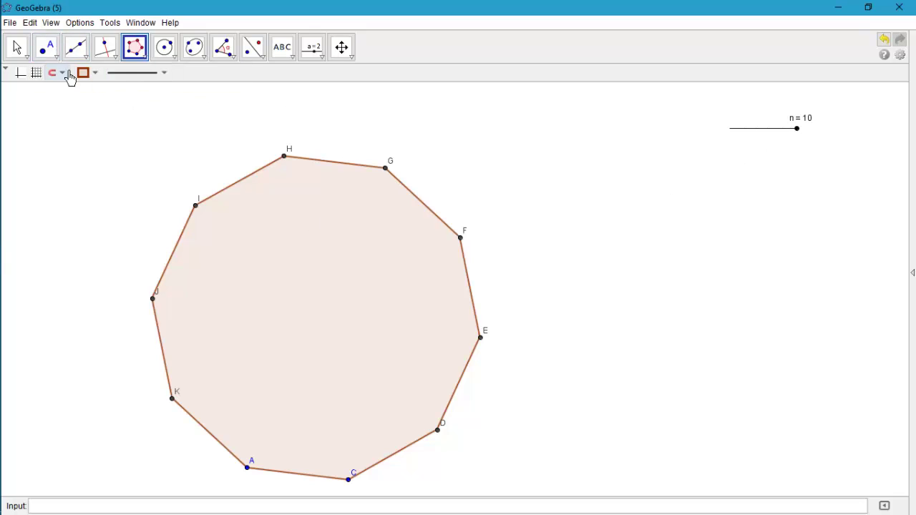
Drag slider n between 3 and 10 to check the polygon redraws.
click(14, 48)
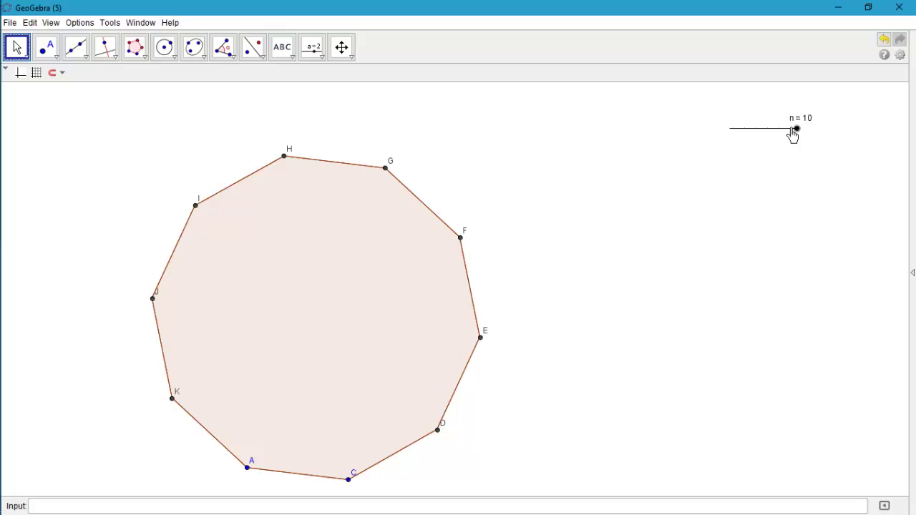
mouse_move(797, 137)
mouse_down()
mouse_move(717, 143)
mouse_move(798, 144)
mouse_up()
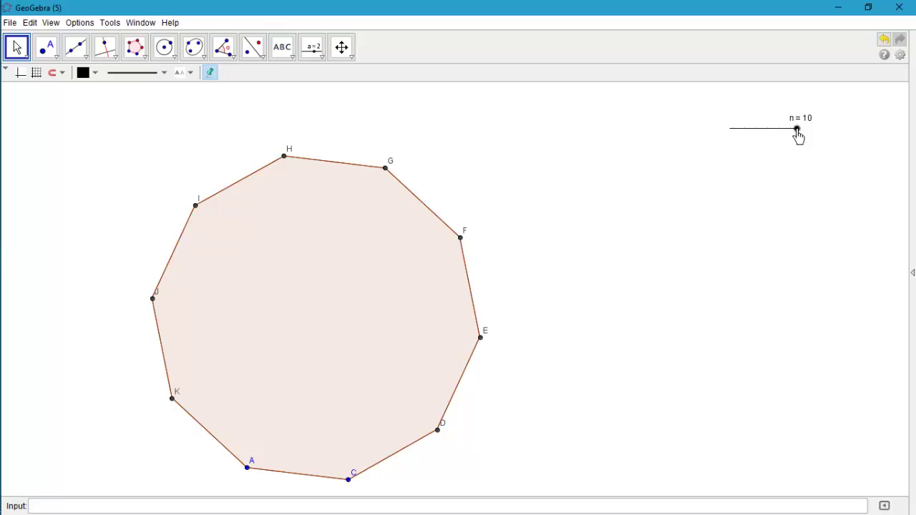
mouse_move(797, 135)
mouse_down()
mouse_move(726, 149)
mouse_move(790, 147)
mouse_move(738, 145)
mouse_move(787, 146)
mouse_move(773, 139)
mouse_move(797, 136)
mouse_up()
Add an 'equilateral triangle' text label to the canvas.
click(281, 47)
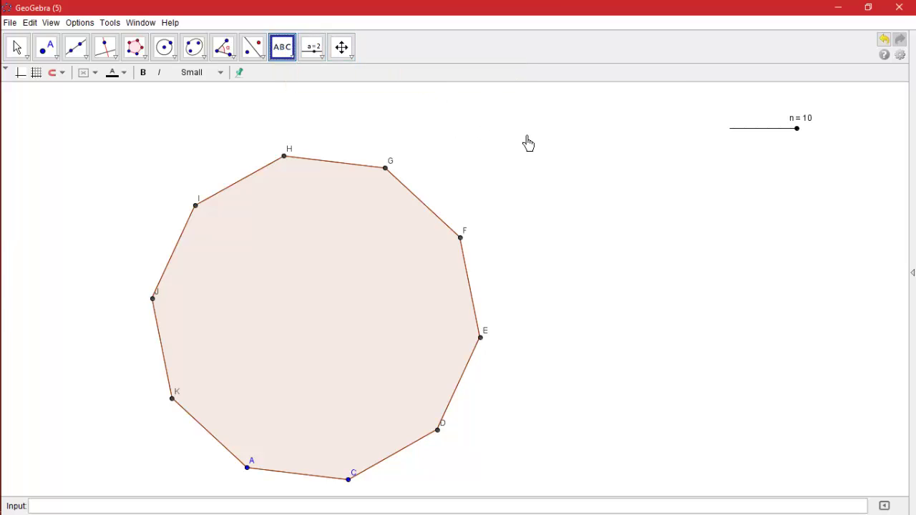
click(551, 248)
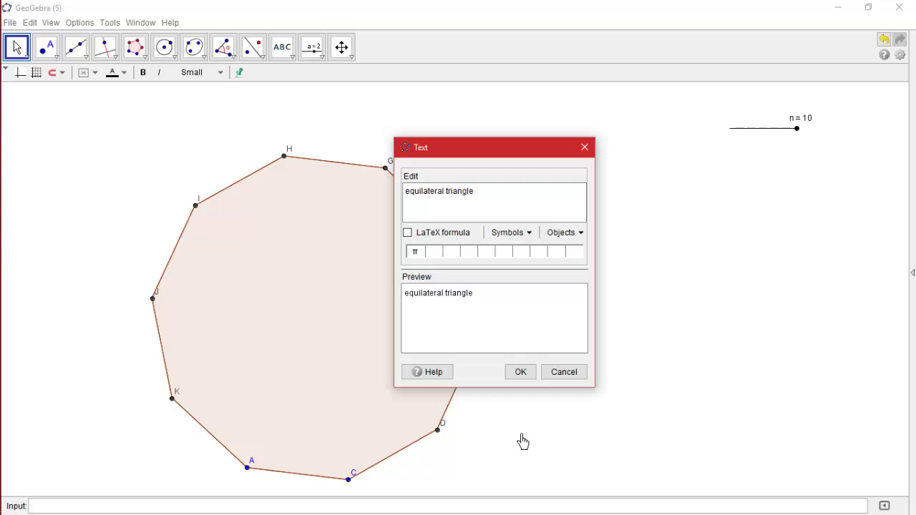
click(522, 375)
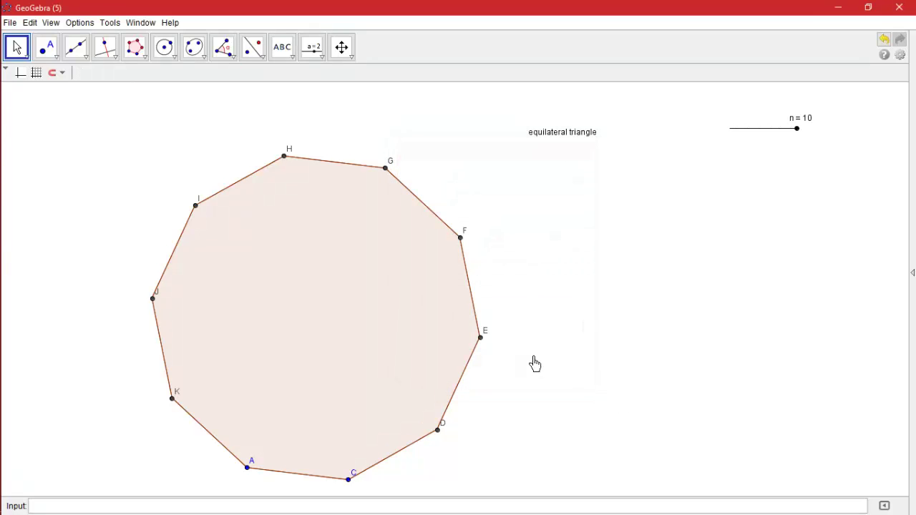
click(553, 139)
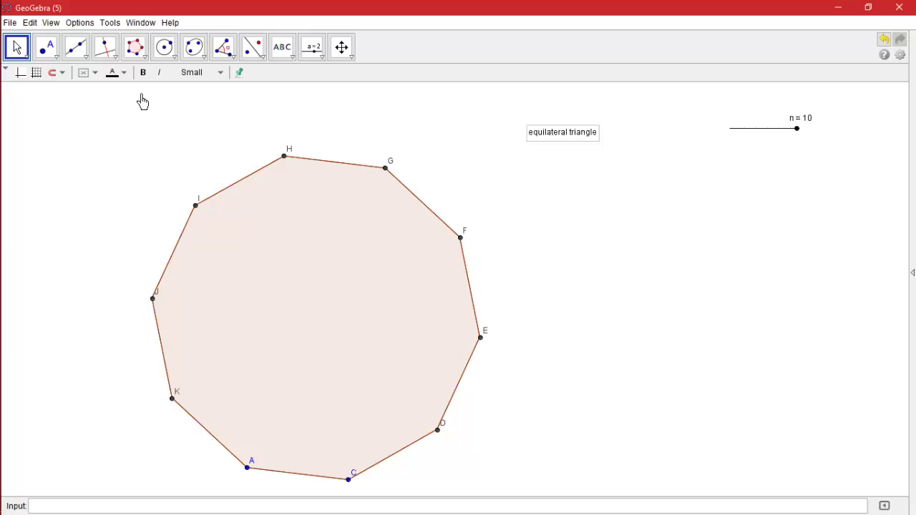
click(574, 243)
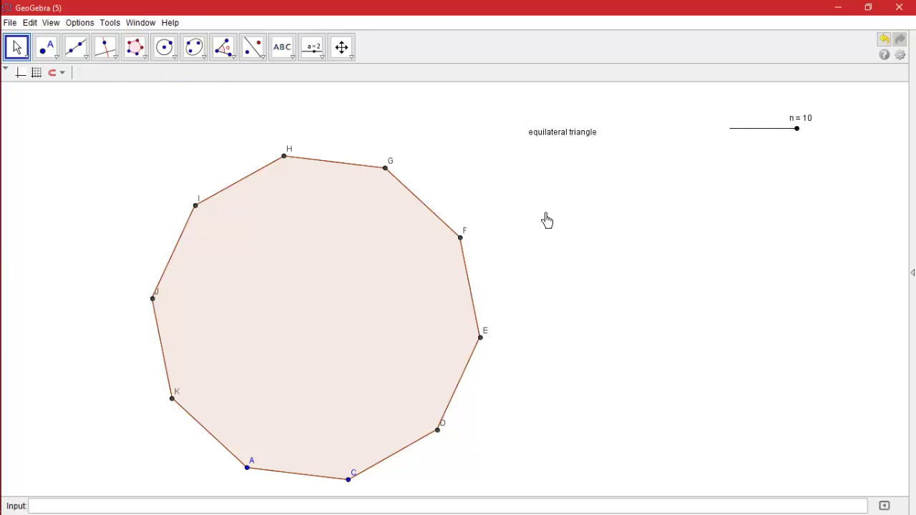
Add a 'square' label near the decagon and move 'equilateral triangle' lower right.
click(280, 50)
click(602, 217)
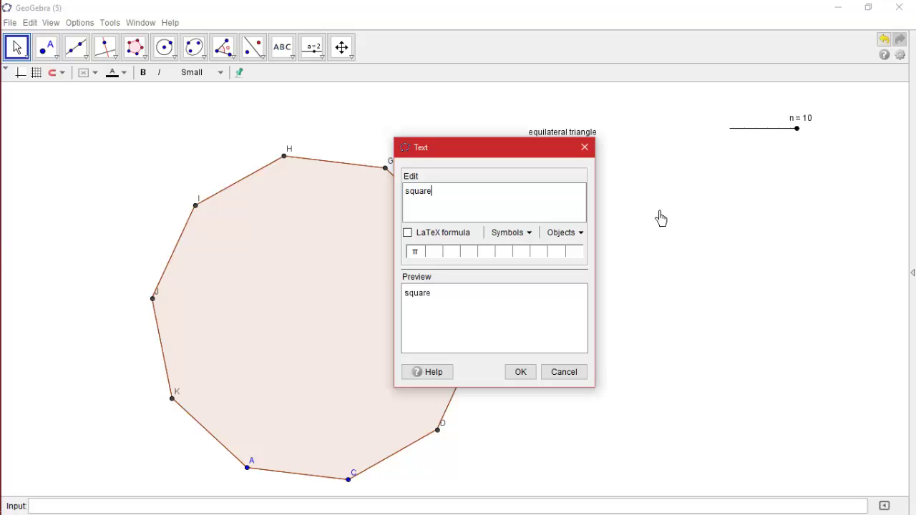
click(521, 373)
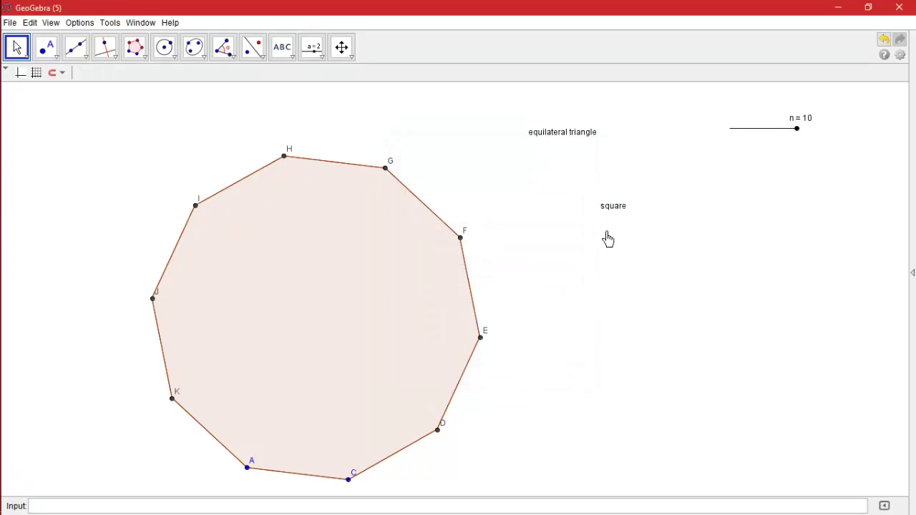
drag(609, 215, 554, 181)
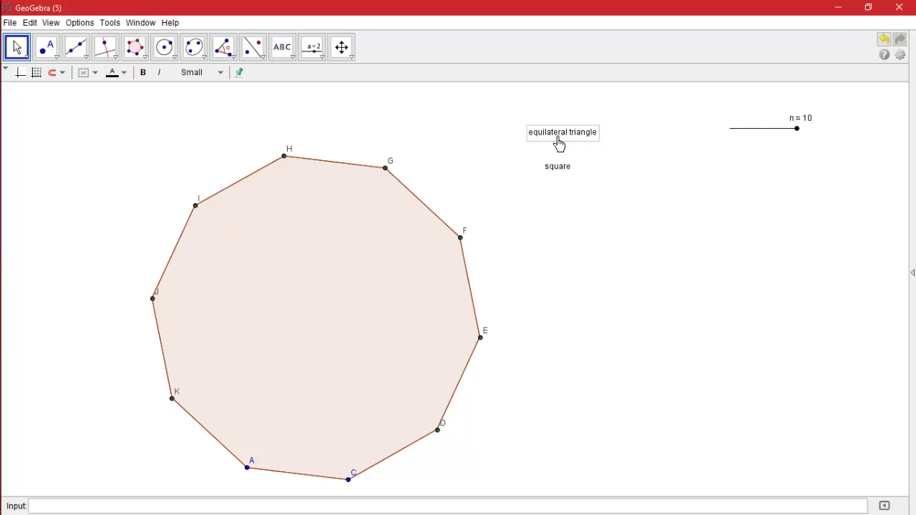
drag(558, 144, 581, 347)
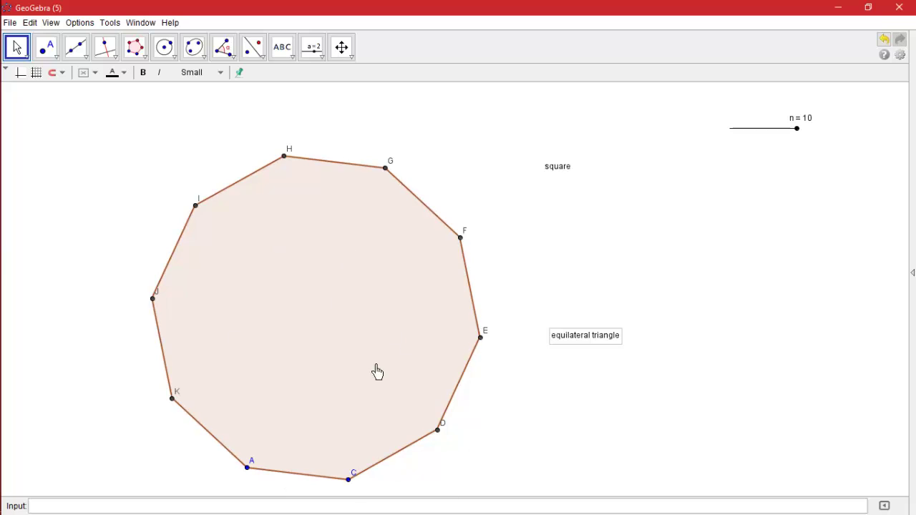
Set the 'equilateral triangle' label's Condition to Show Object to n=3.
right_click(595, 346)
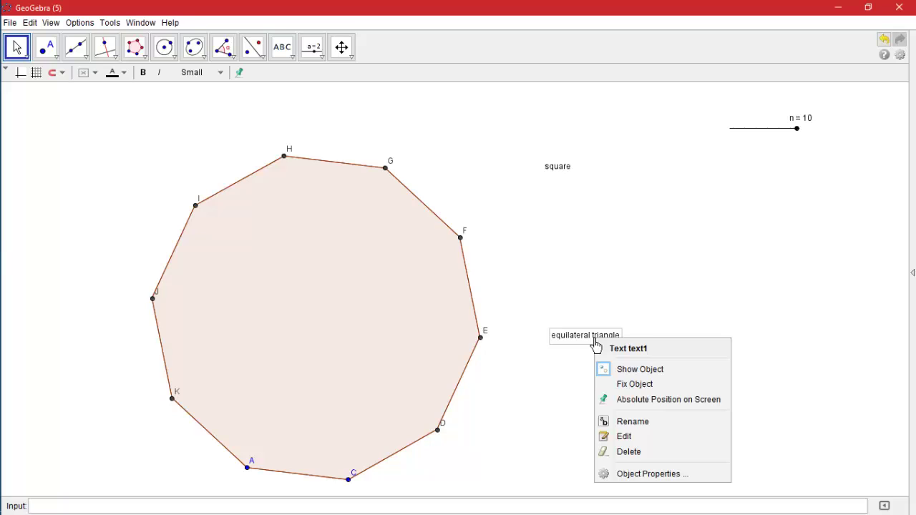
click(657, 473)
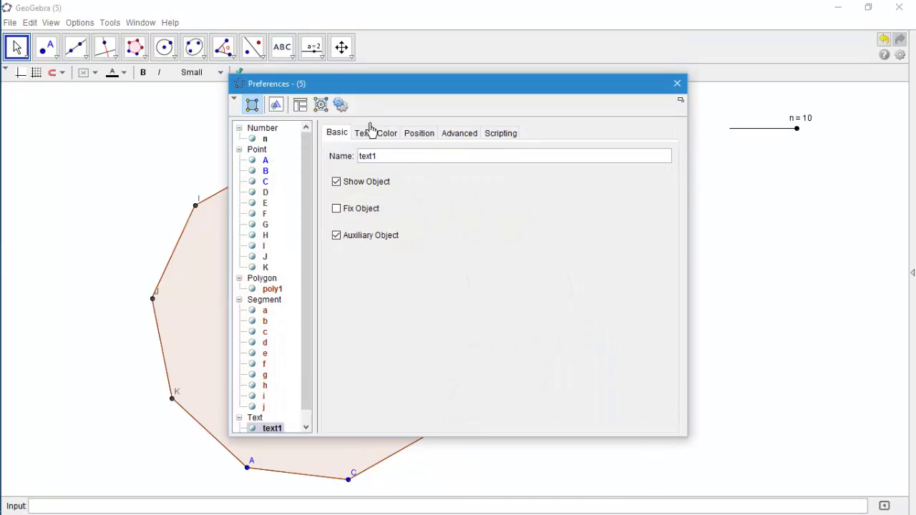
click(456, 136)
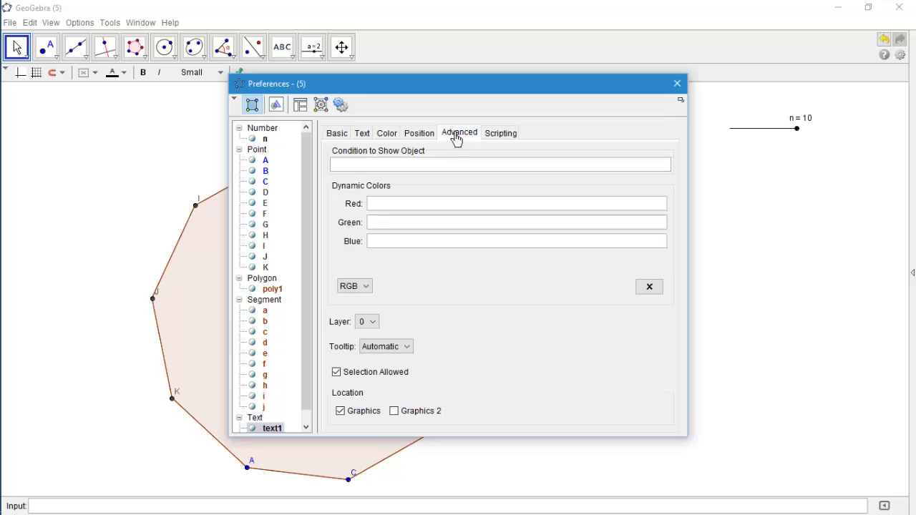
click(414, 167)
text(3)
click(677, 85)
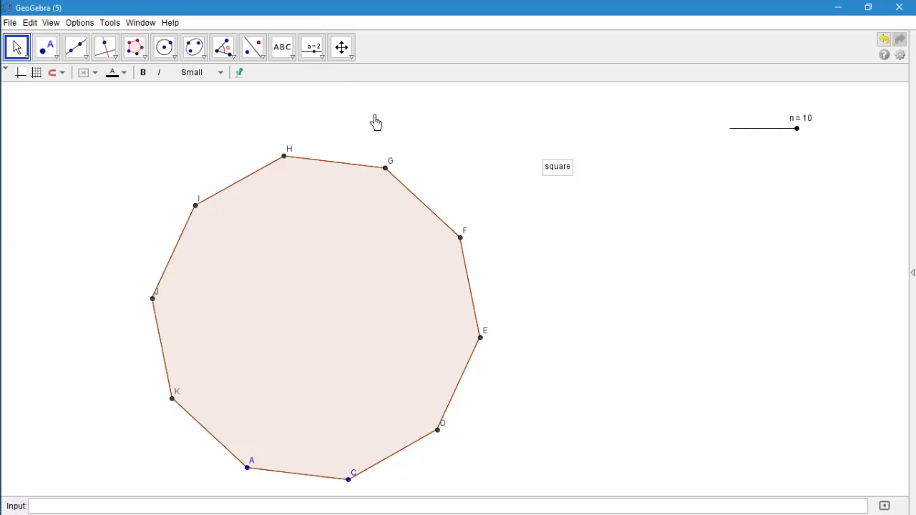
Give the 'square' label the Advanced show condition n=4.
right_click(562, 169)
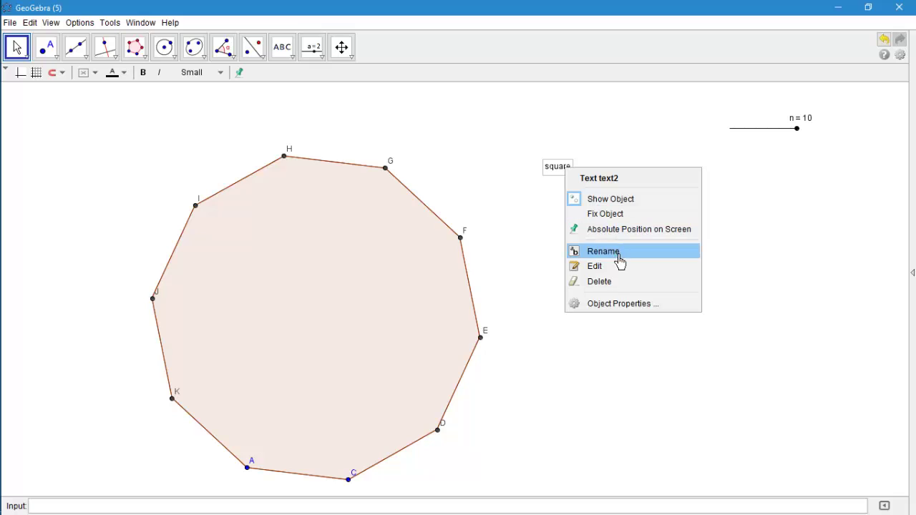
click(620, 304)
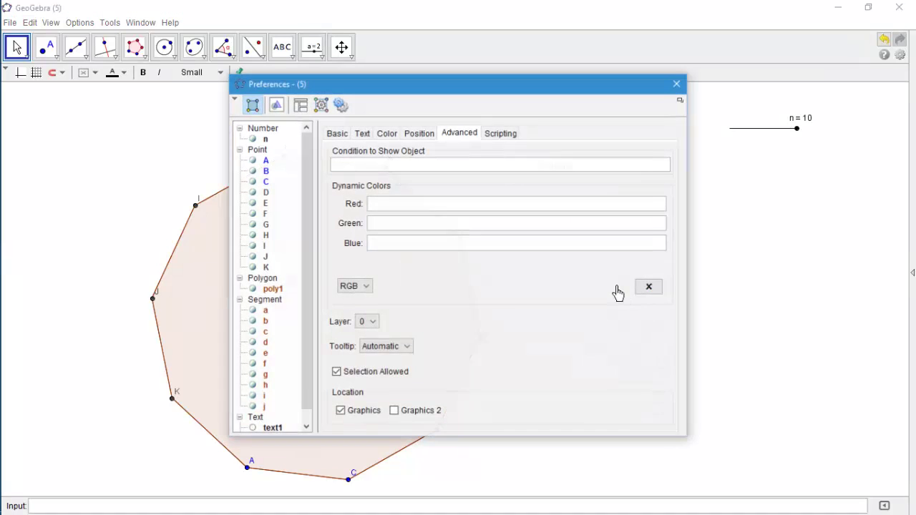
click(428, 167)
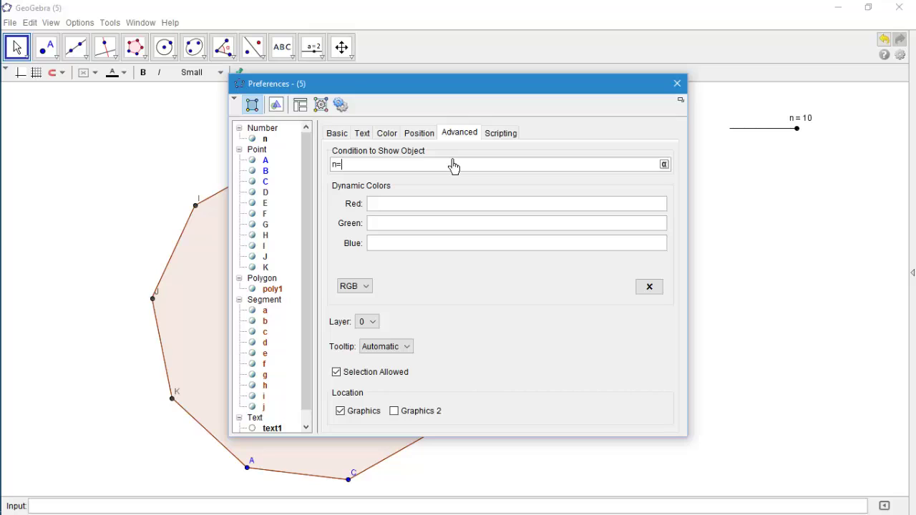
text(n=4)
key(Return)
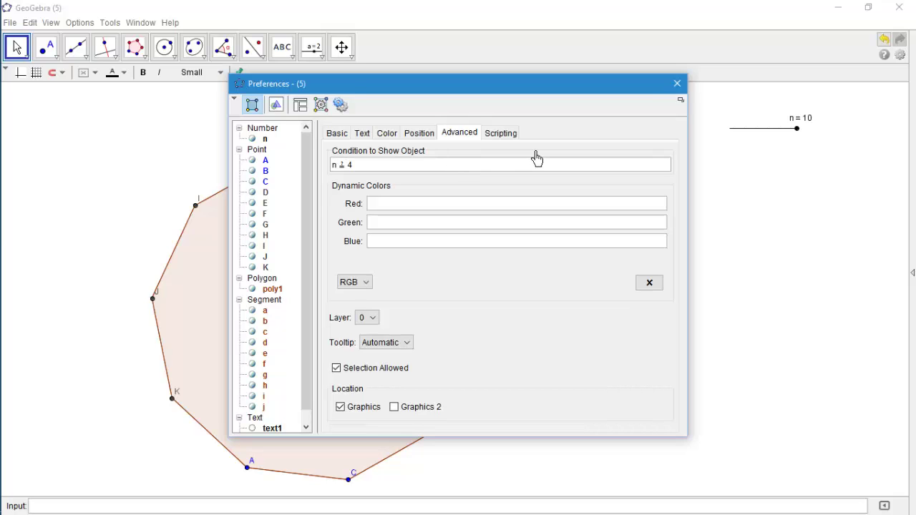
click(677, 84)
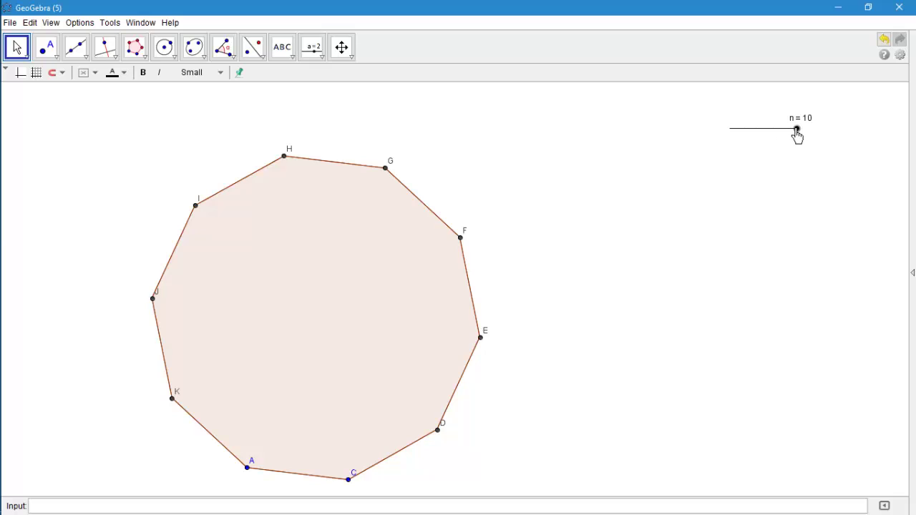
With n at 3, drag the 'equilateral triangle' label inside the triangle.
drag(796, 134, 728, 151)
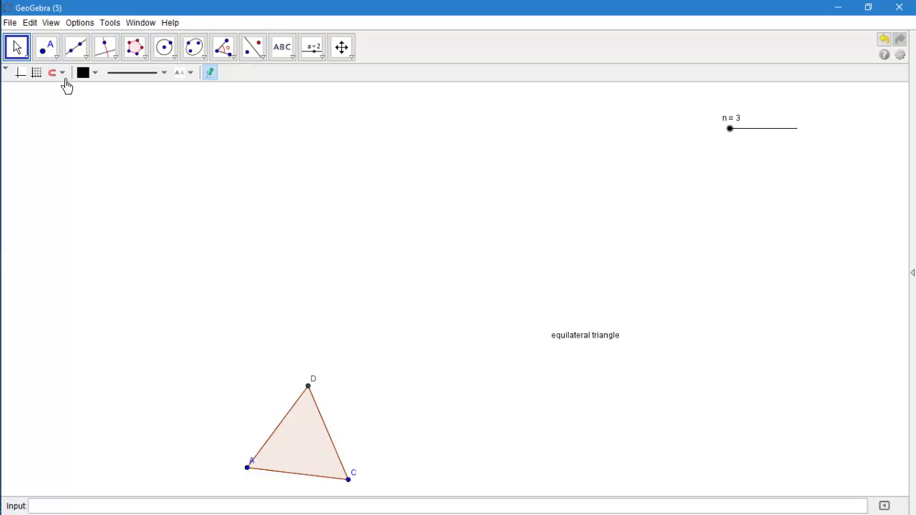
click(16, 47)
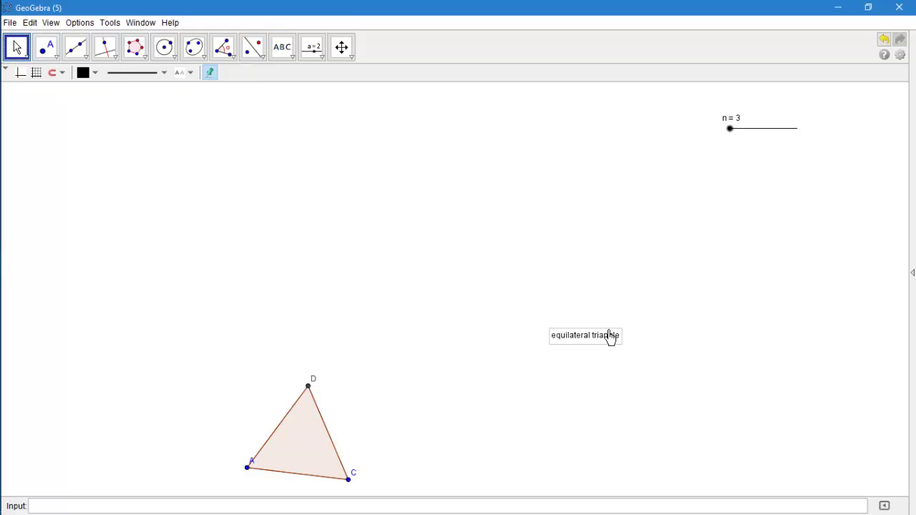
drag(604, 339, 315, 456)
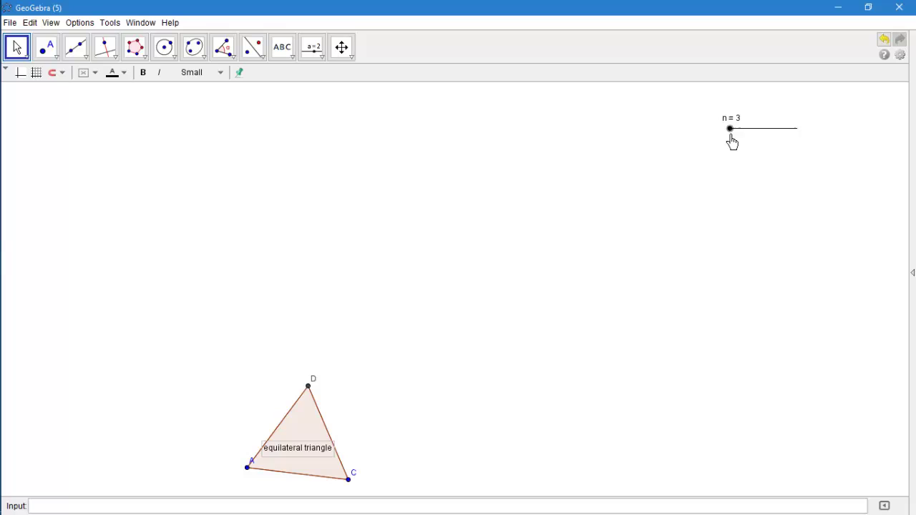
Switch n to 4 and move the 'square' label onto the square.
click(732, 141)
drag(734, 141, 738, 138)
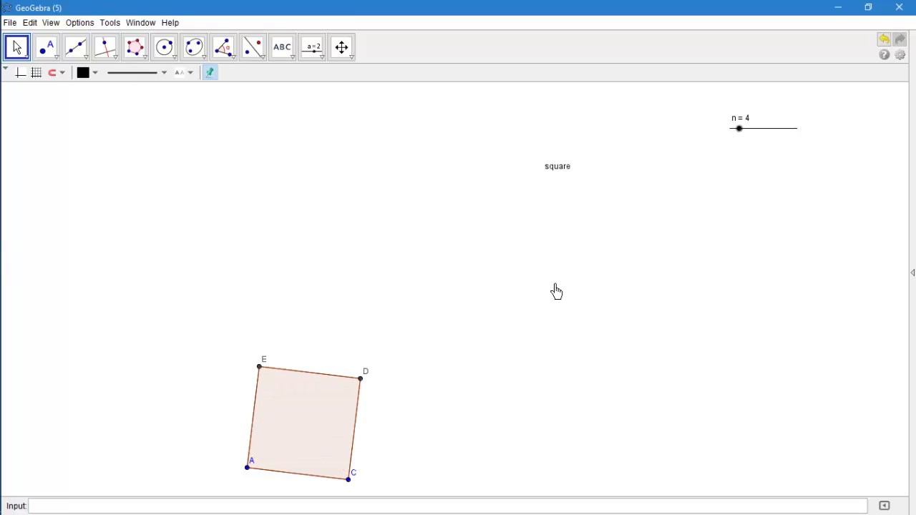
drag(552, 176, 299, 438)
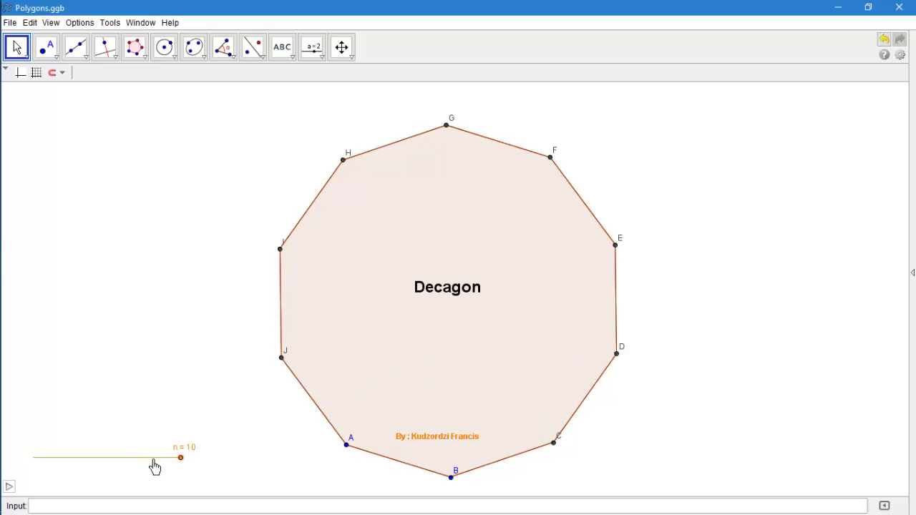
Drag slider n down to 7, then from 4 up to 9 to show the Nonagon.
drag(182, 464, 139, 469)
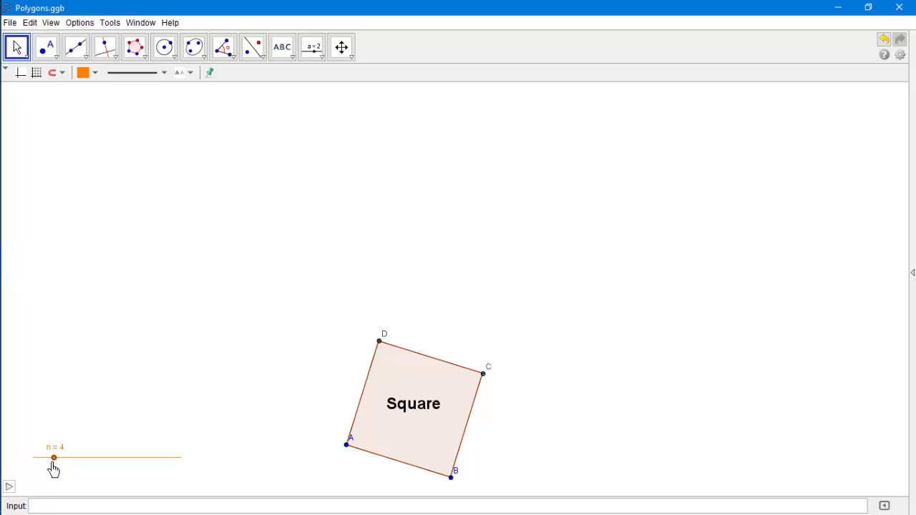
drag(54, 469, 152, 471)
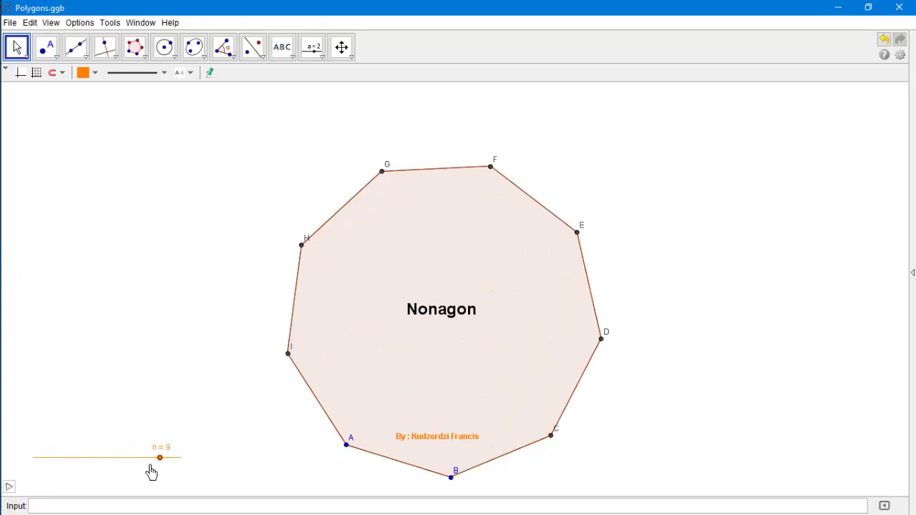
Bring up Graphics View as Animated GIF export, animating slider n at 500 ms per frame.
click(14, 24)
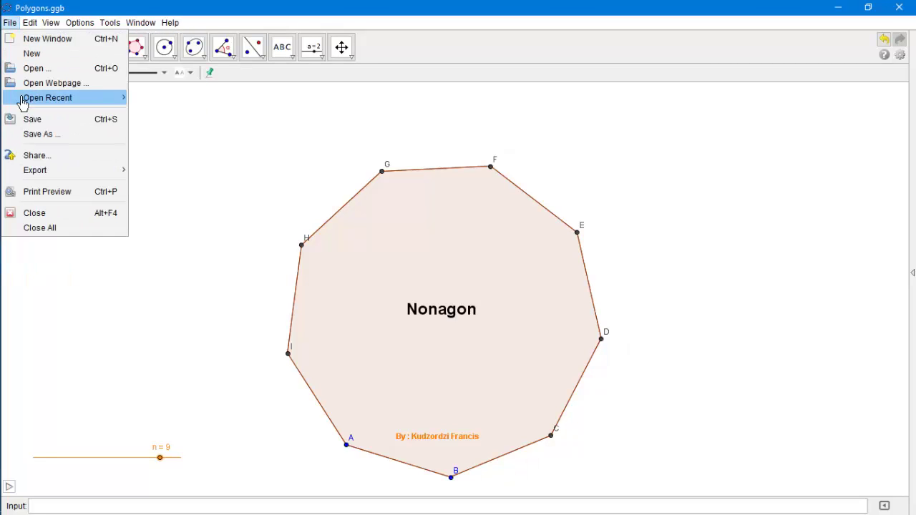
mouse_move(78, 175)
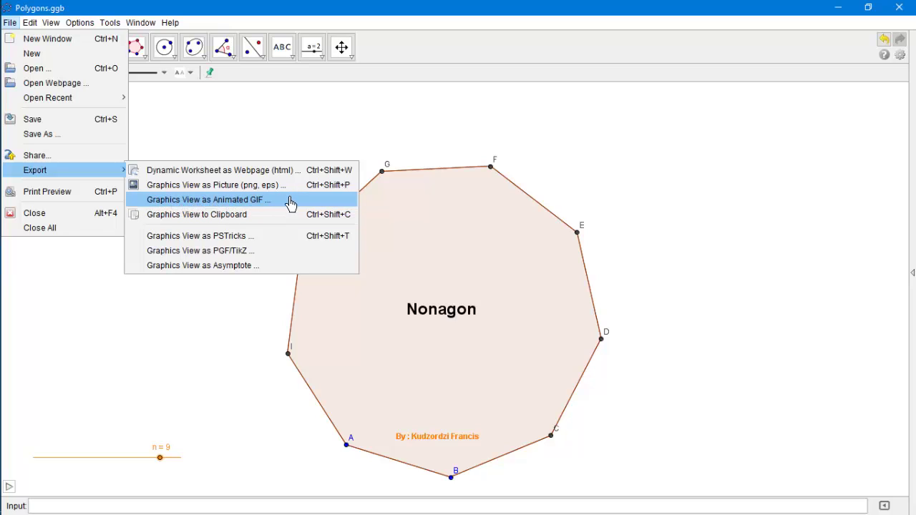
click(312, 206)
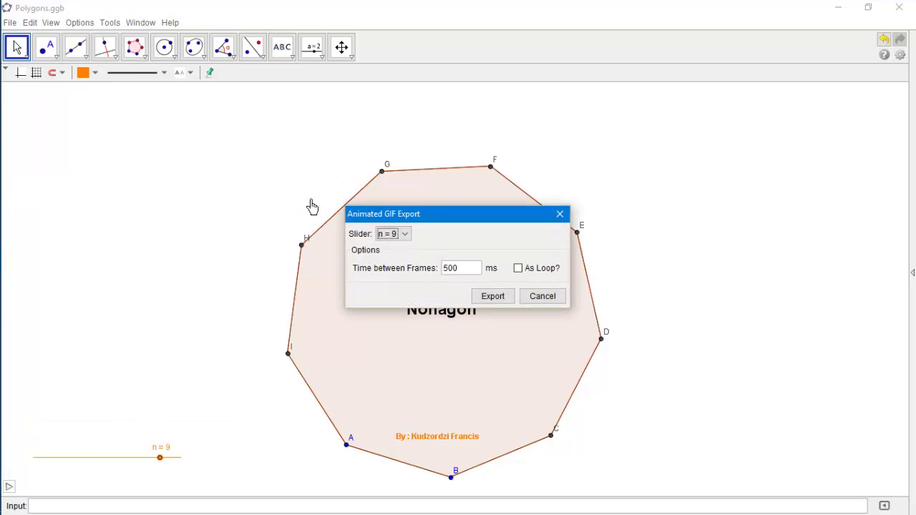
Export the slider animation as a looping GIF named Poly.gif, then dismiss the export dialog.
click(519, 271)
click(499, 303)
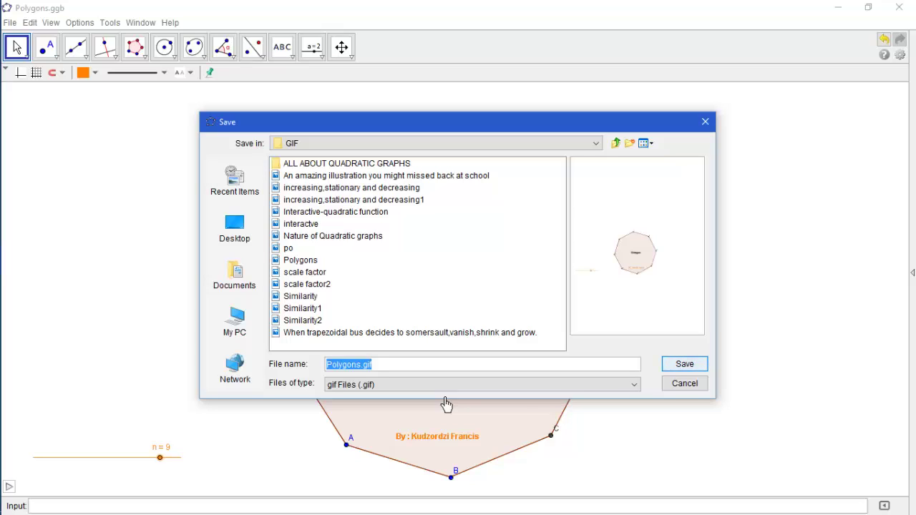
text(p)
key(BackSpace)
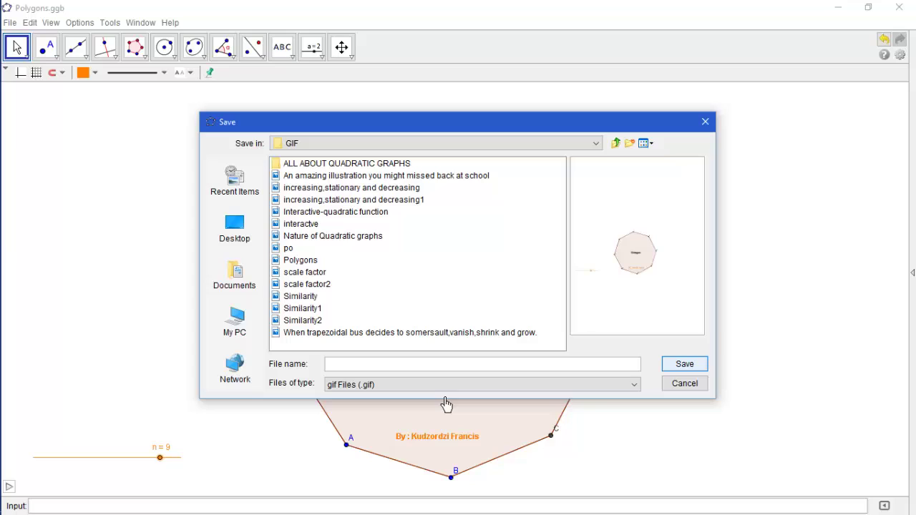
text(P)
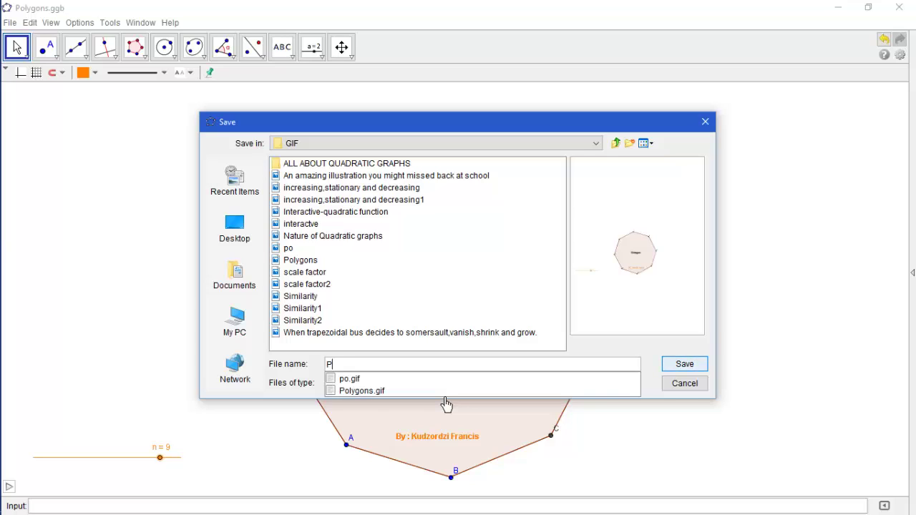
text(oly)
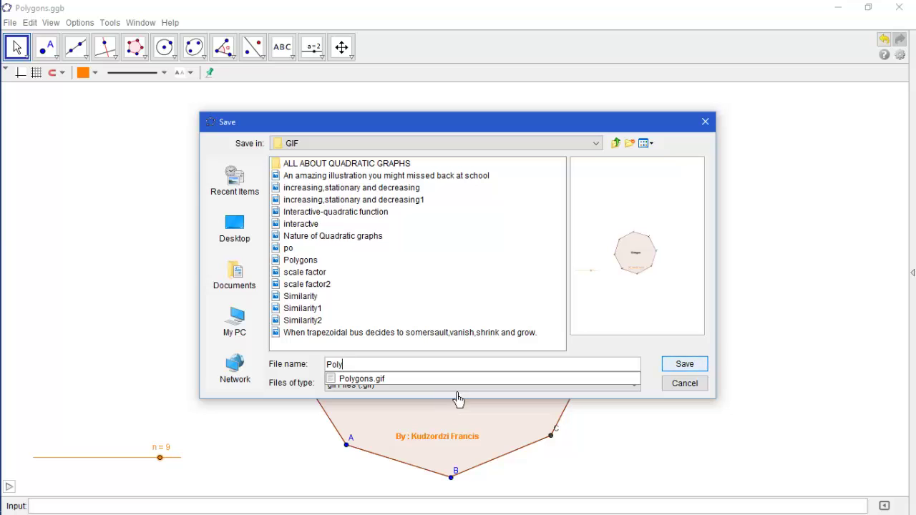
click(678, 364)
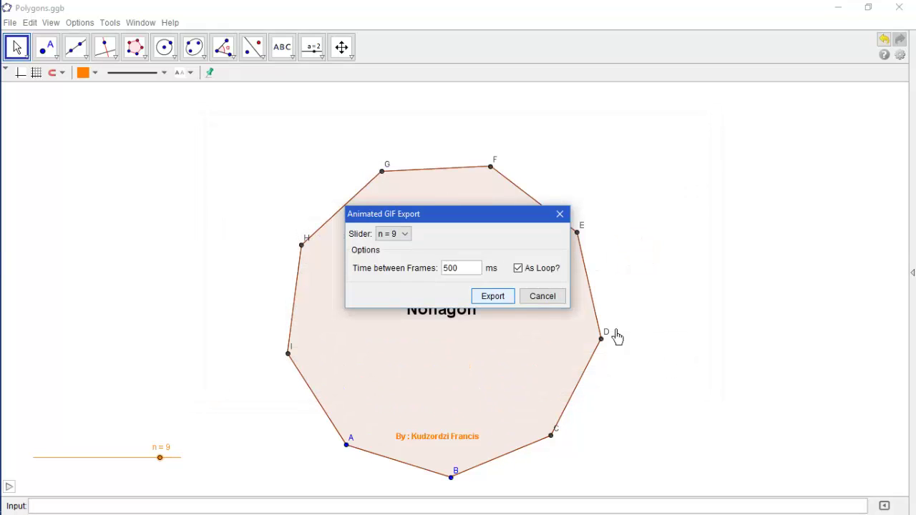
click(535, 297)
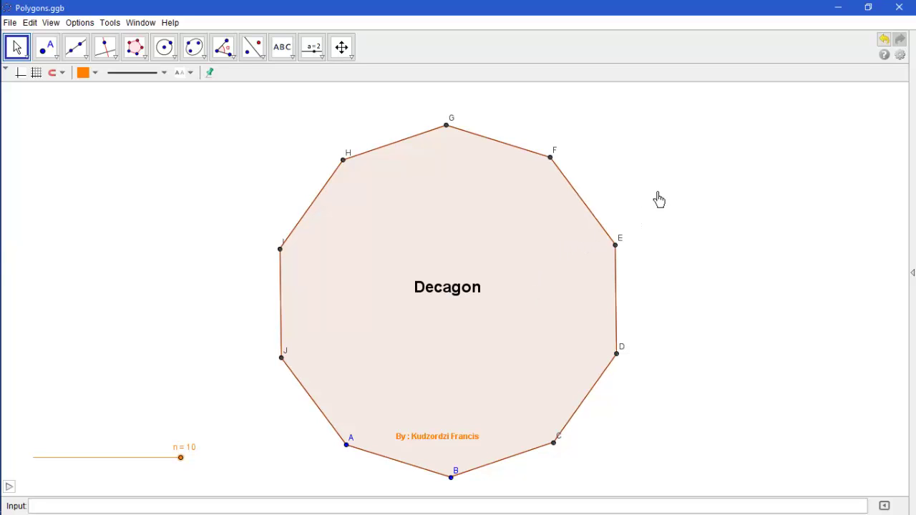
Minimise GeoGebra and bring forward the File Explorer GIF folder containing the new Poly animation.
click(836, 7)
mouse_move(8, 231)
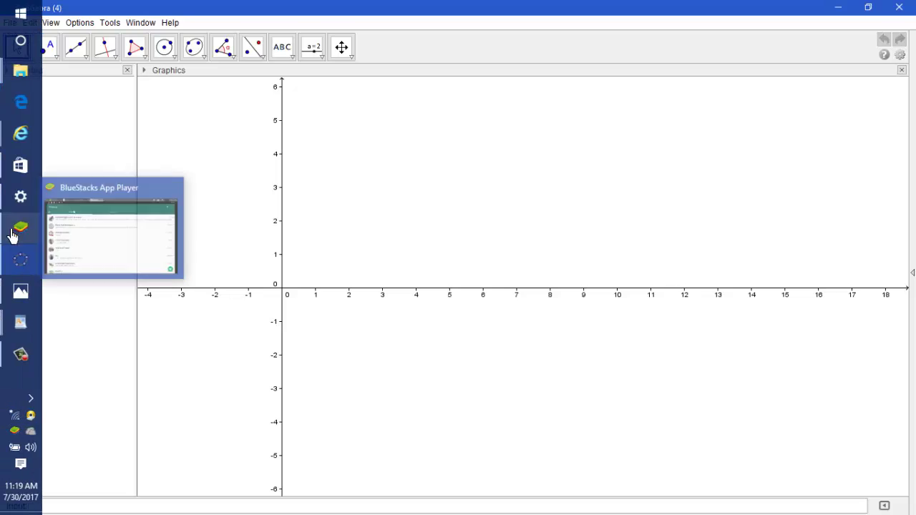
mouse_move(10, 72)
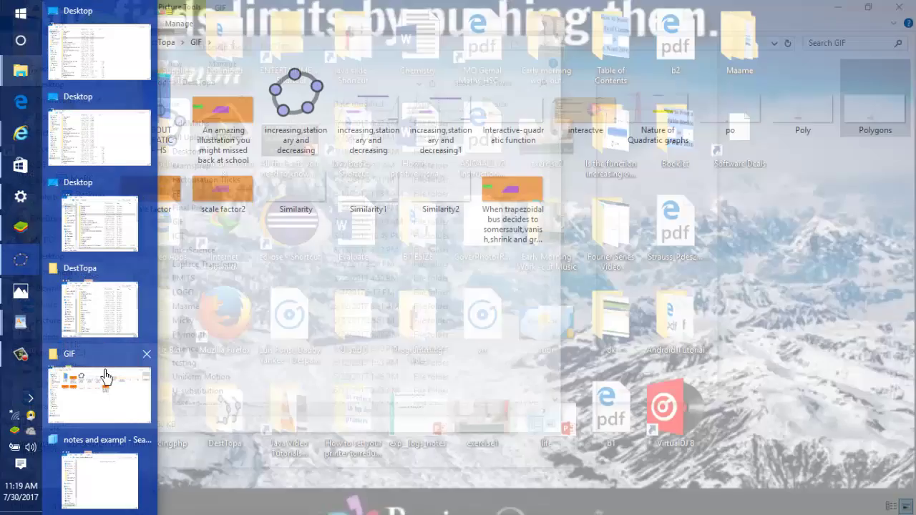
click(106, 383)
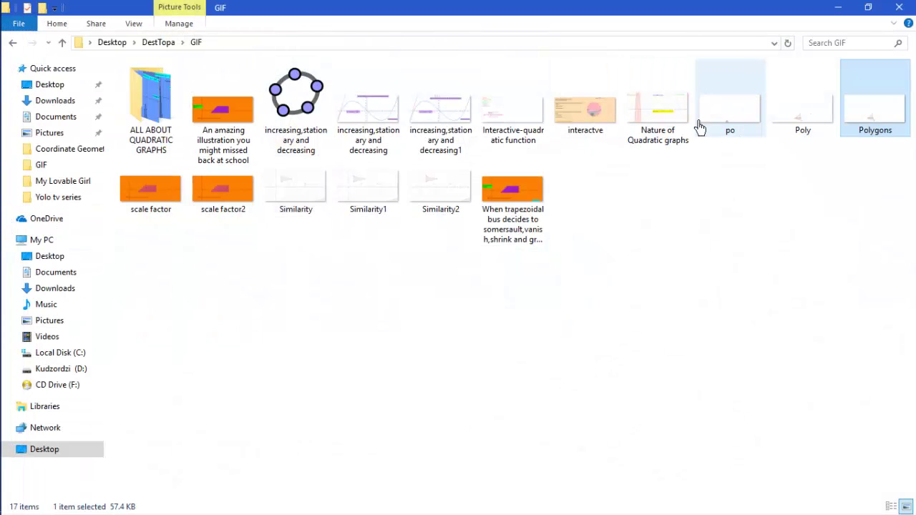
double_click(794, 123)
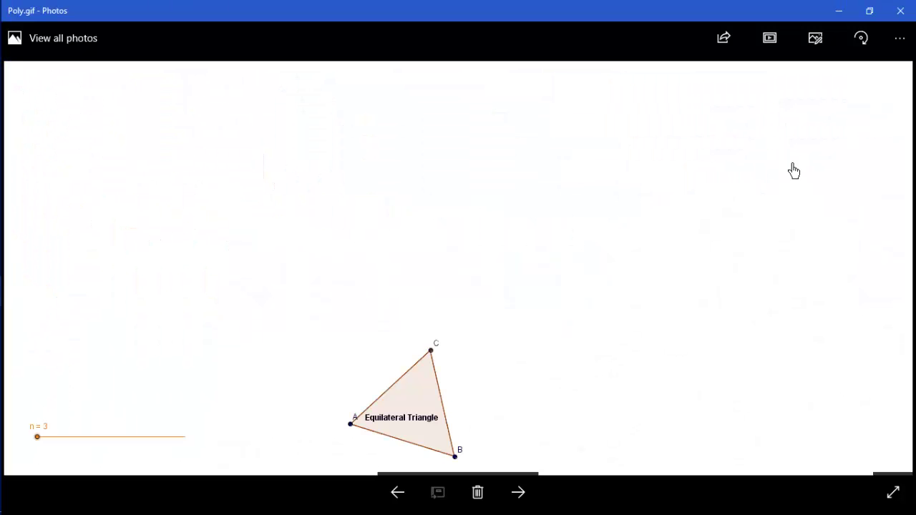